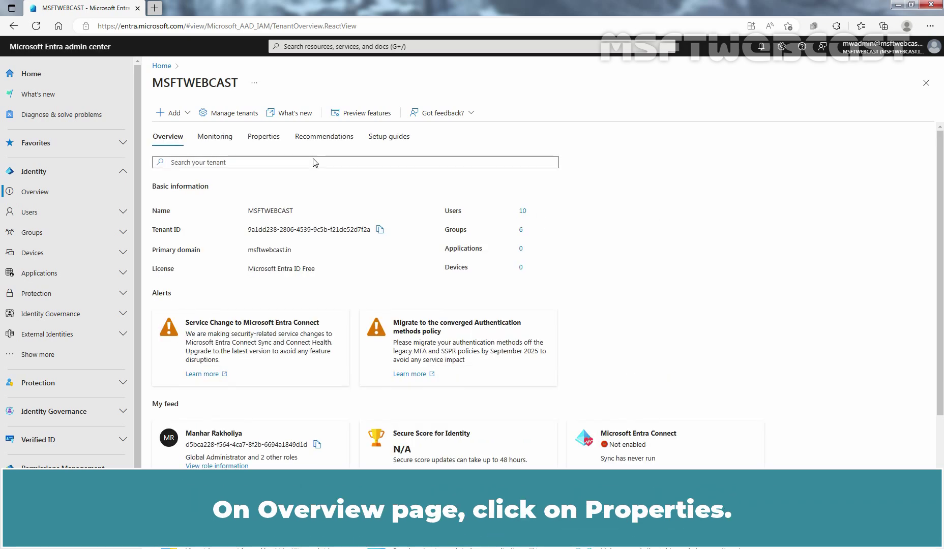
Check on the tenant Properties page that security defaults are Enabled, then close that panel
left_click(262, 138)
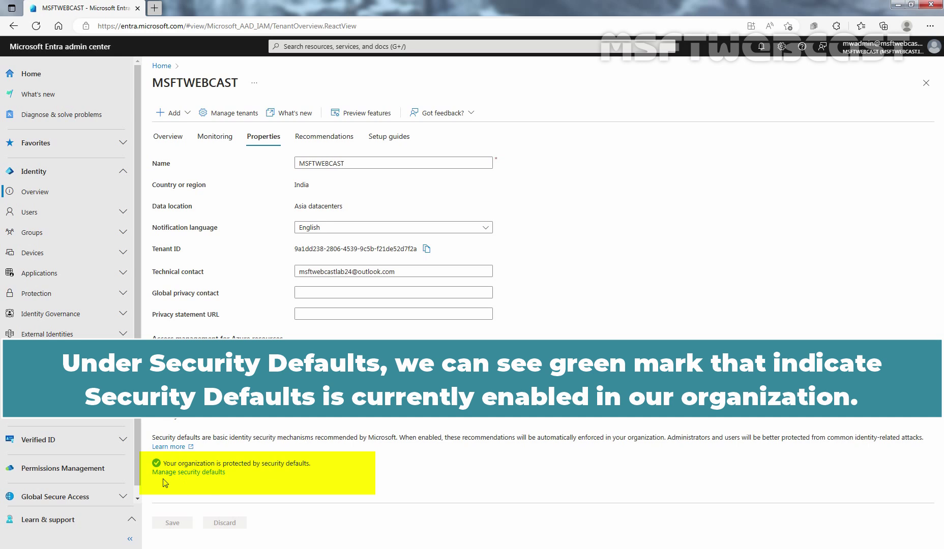
left_click(192, 473)
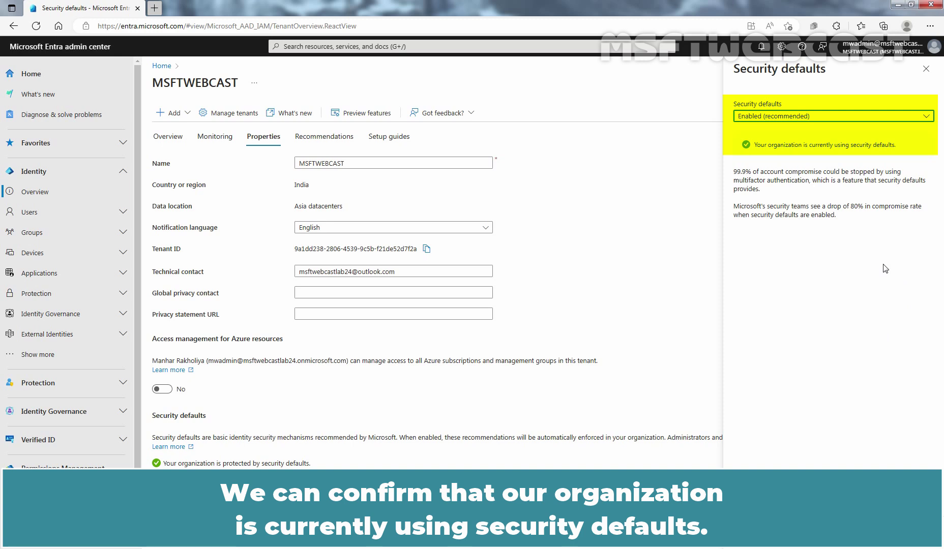
left_click(926, 69)
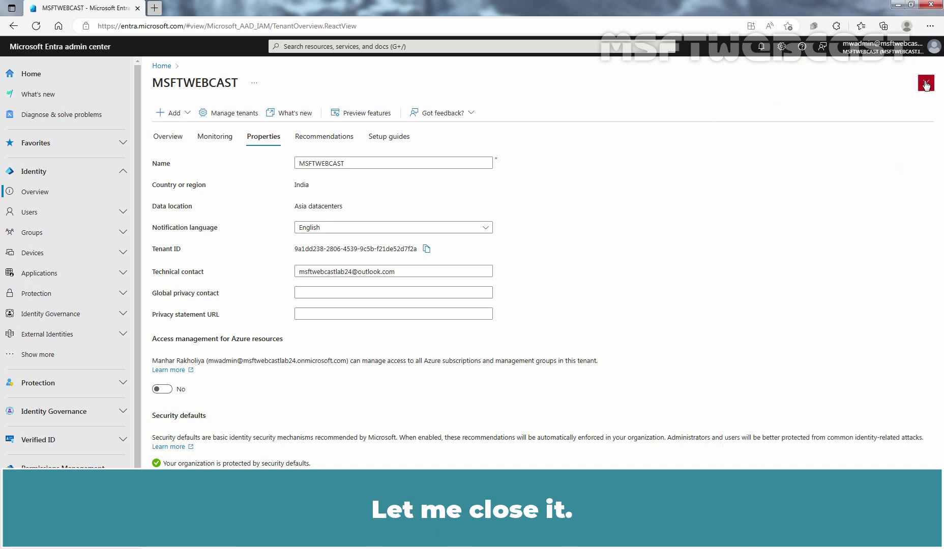
Open the user from All users, reset their password, and copy the generated temporary password
left_click(67, 215)
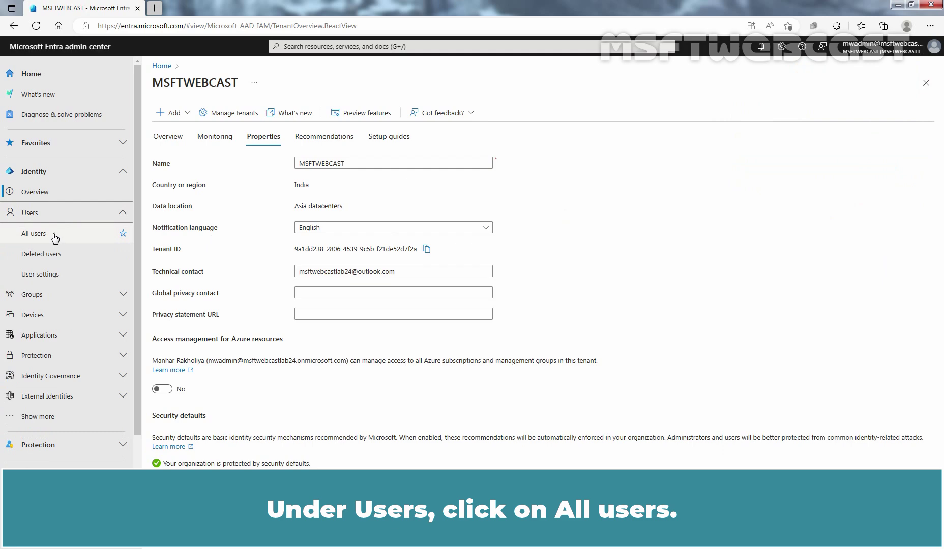
left_click(53, 236)
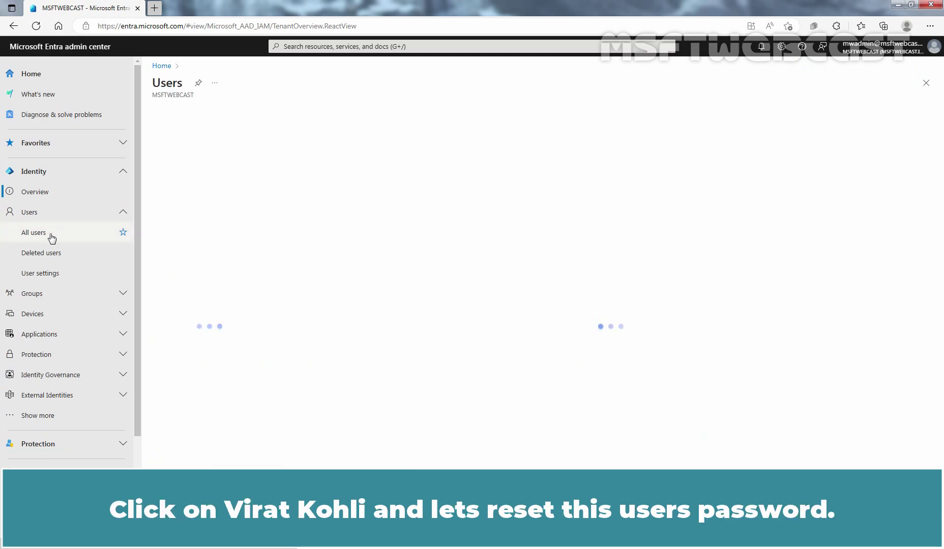
left_click(335, 357)
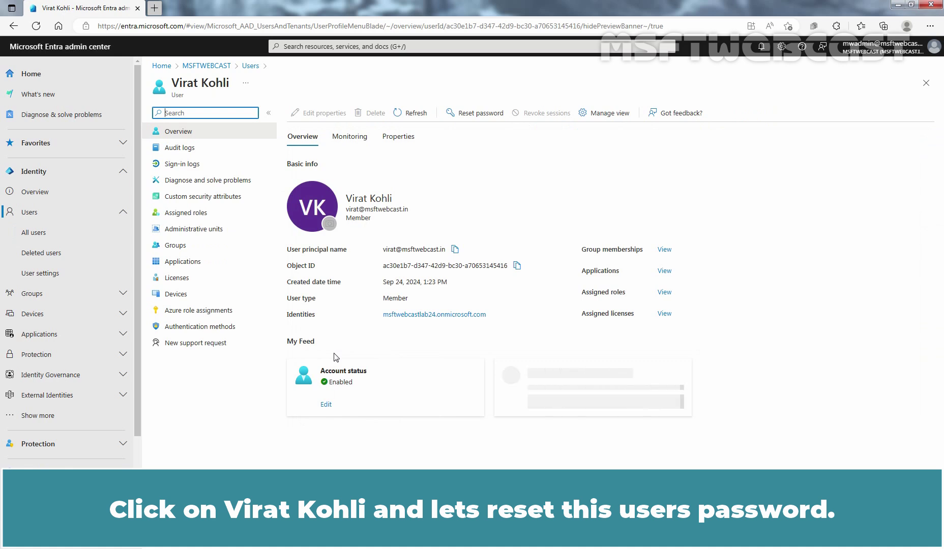
left_click(479, 114)
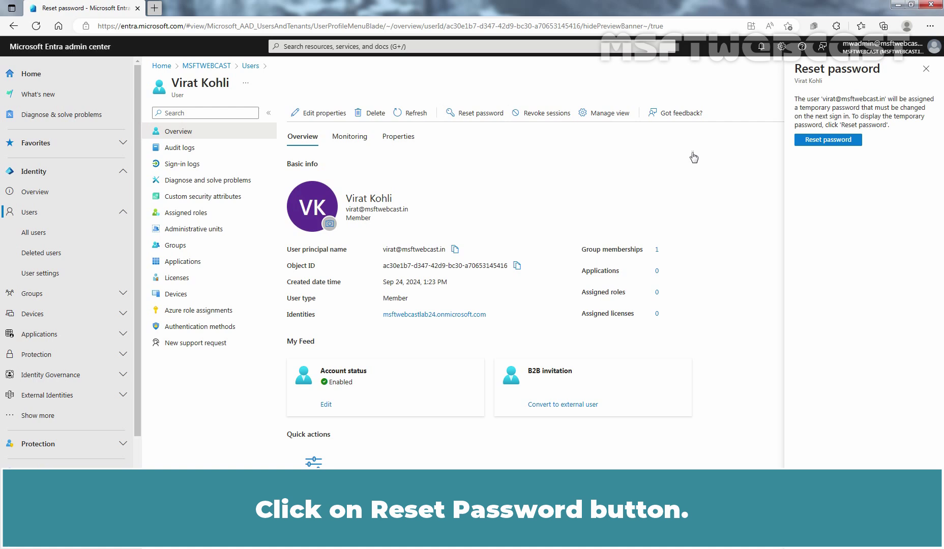
left_click(829, 141)
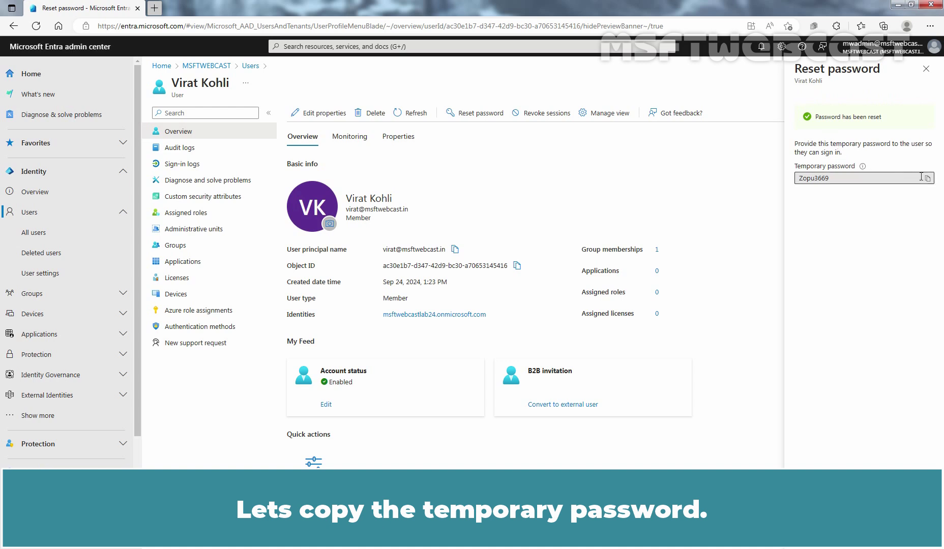
left_click(927, 178)
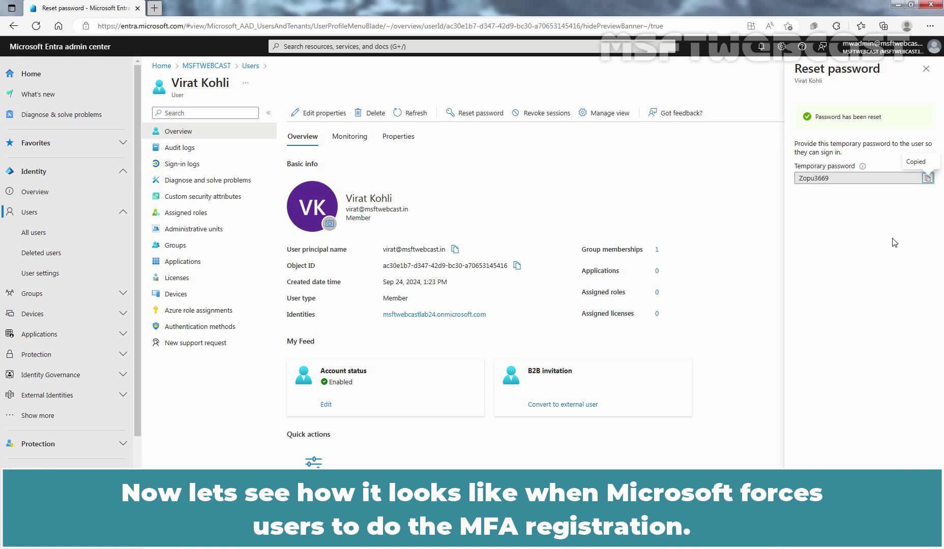
Open a new InPrivate window at myaccount.microsoft.com
left_click(930, 26)
left_click(841, 78)
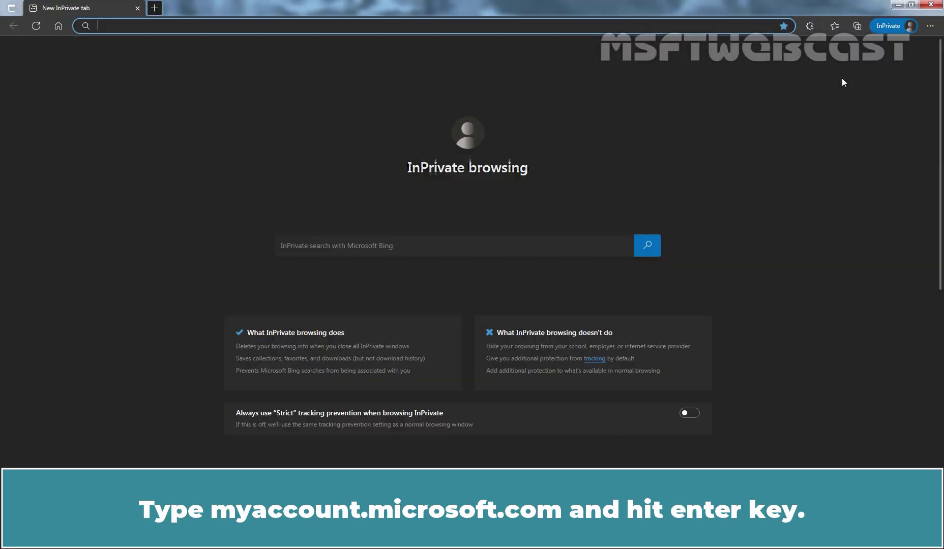
type("myaccount.micr")
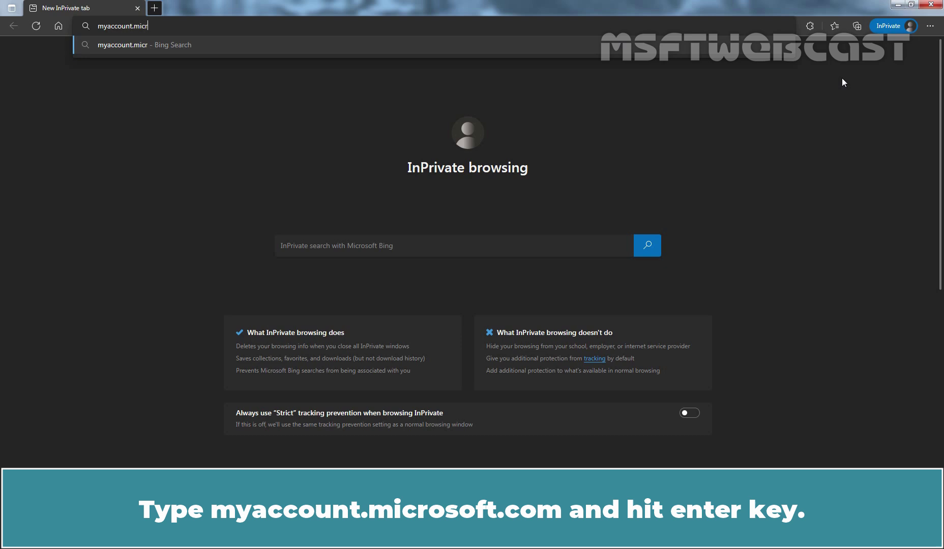
type("osoft.com")
key("Return")
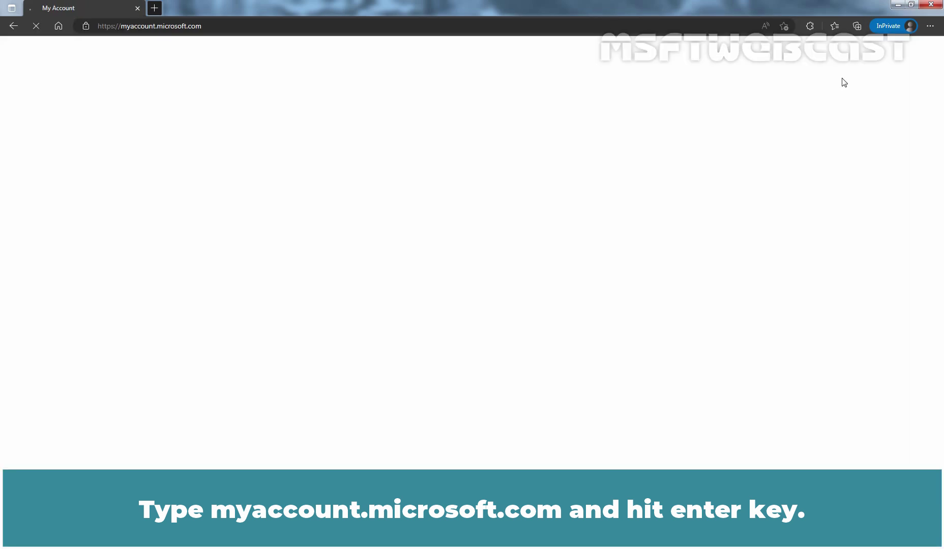
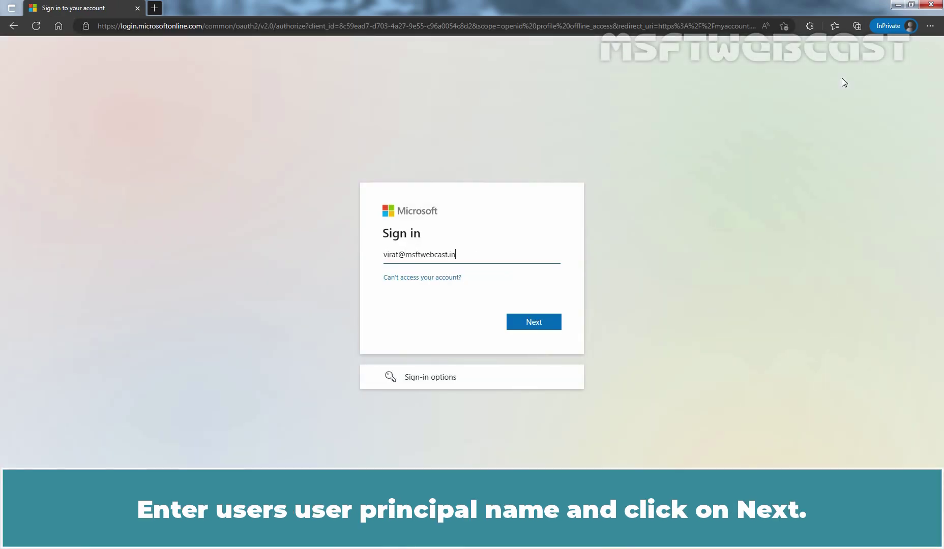
Sign in with the user's UPN and the pasted temporary password
left_click(533, 326)
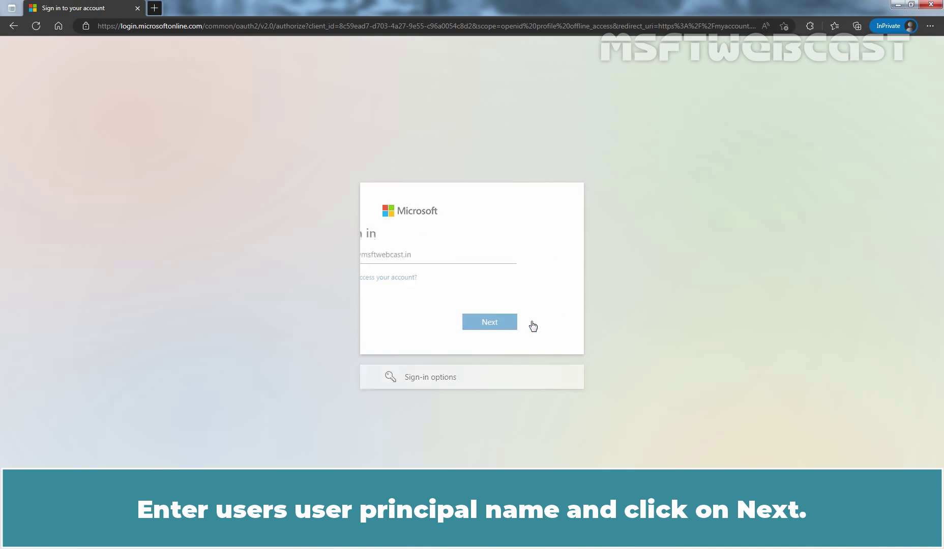
key("ctrl+v")
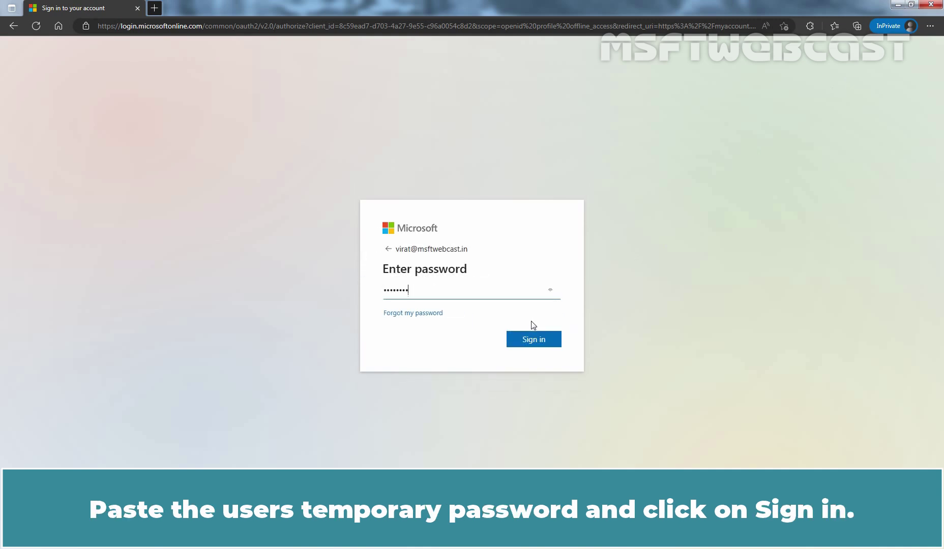
left_click(534, 340)
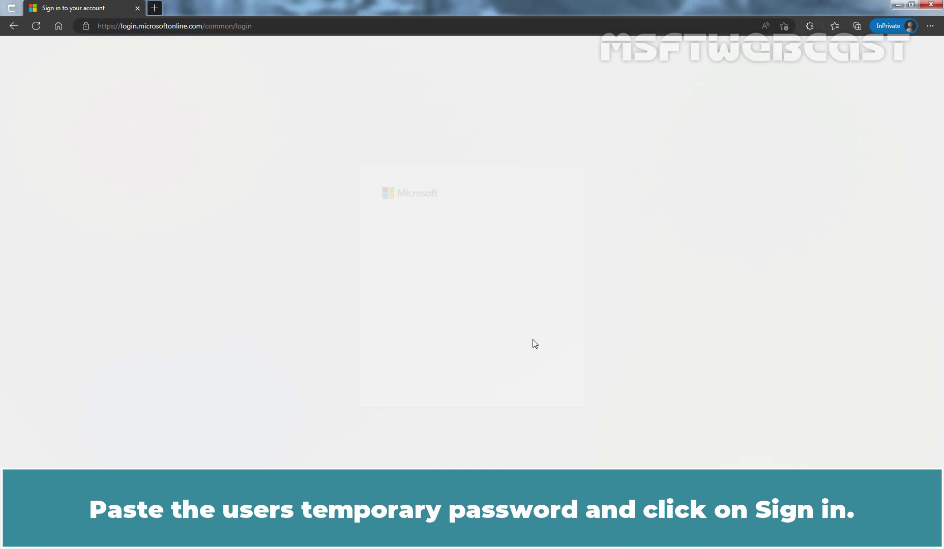
Replace the temporary password with a new password, entered and confirmed, and submit it
key("ctrl+v")
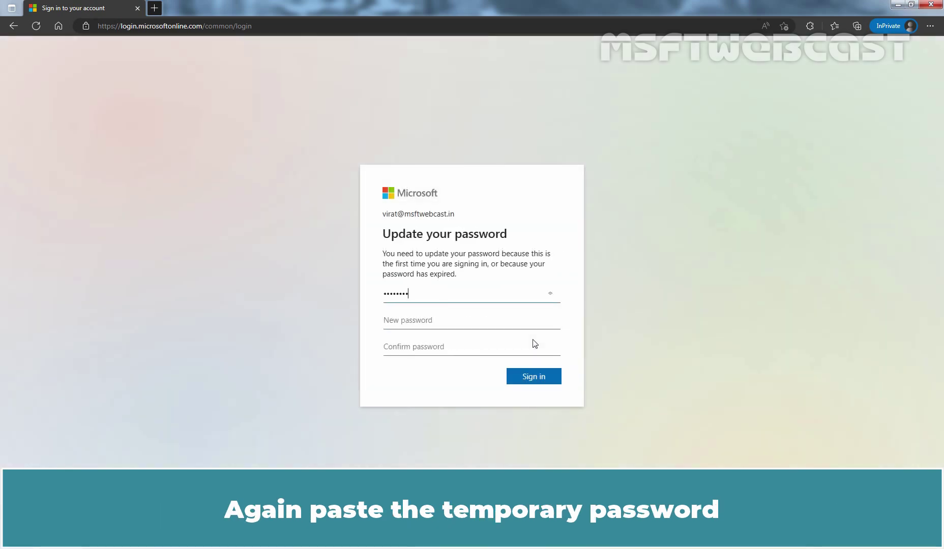
key("Tab")
type("**********")
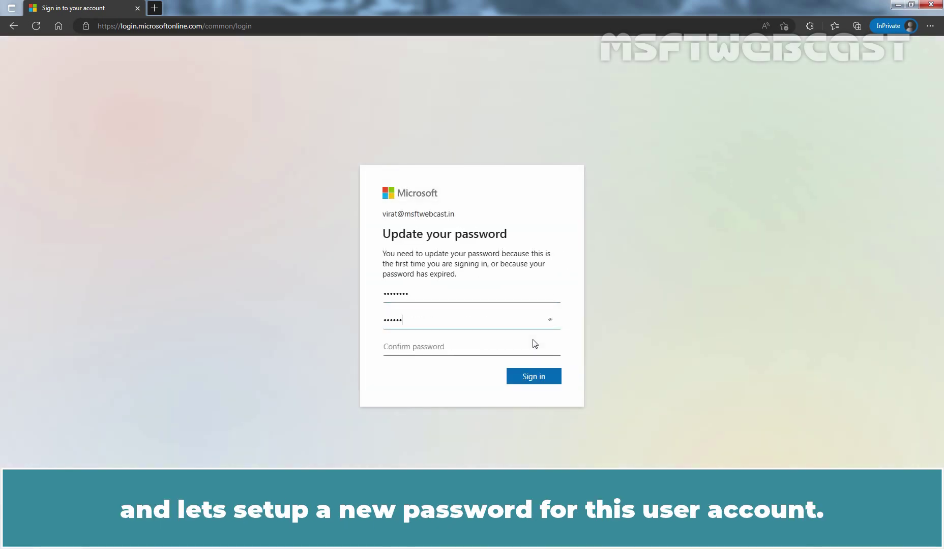
key("Tab")
type("**********")
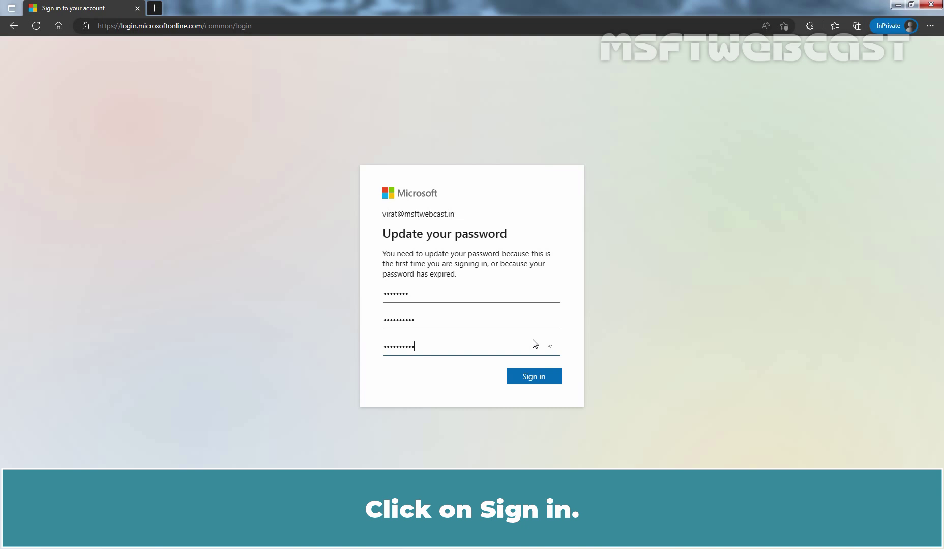
left_click(538, 377)
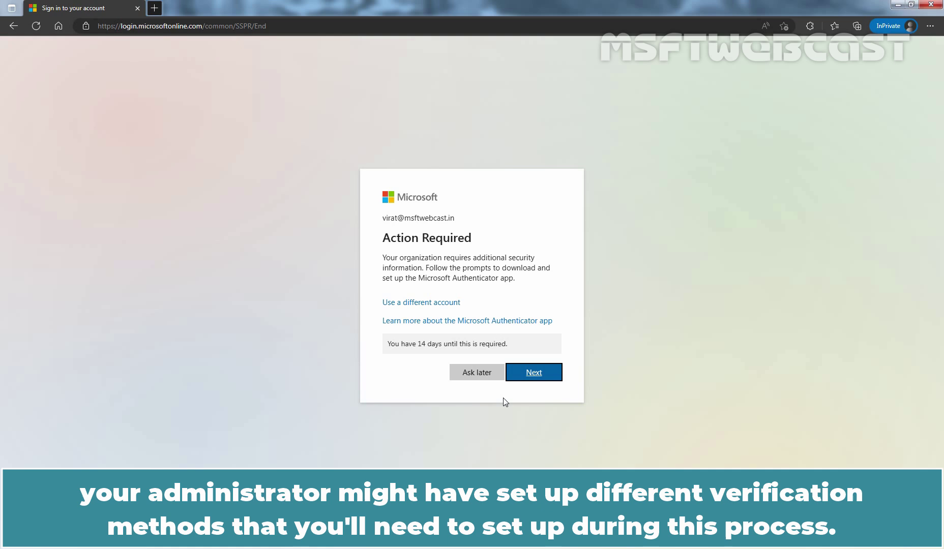
Start MFA registration, glance at the different-authenticator option, then continue past 'Start by getting the app'
left_click(534, 374)
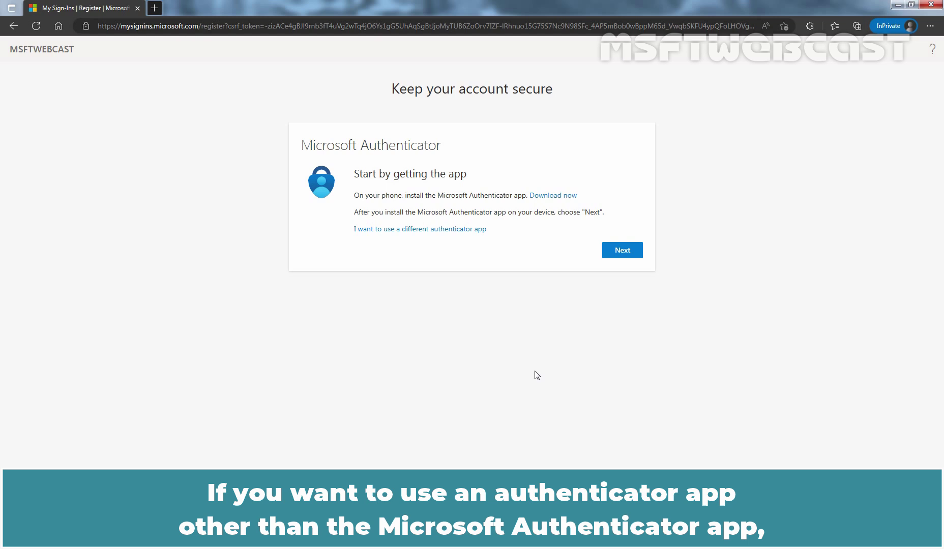
left_click(433, 229)
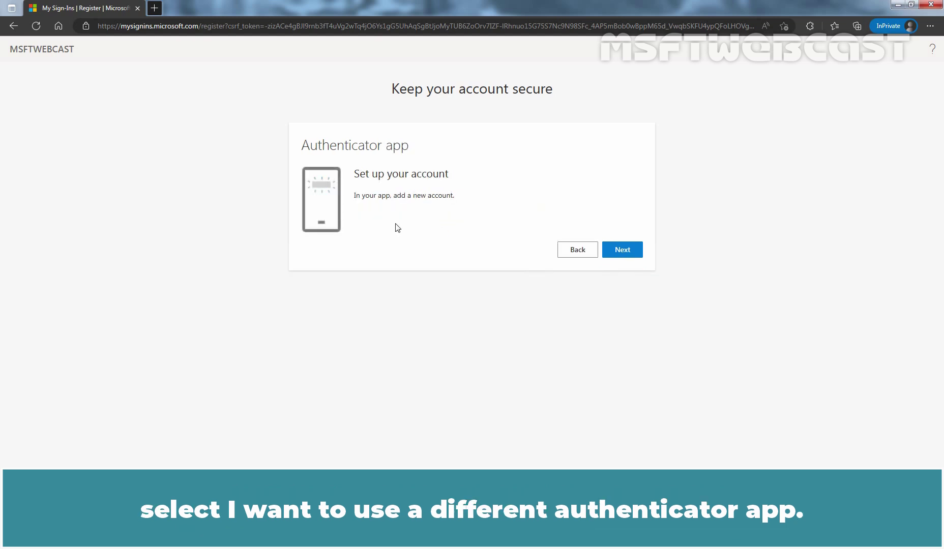
left_click(576, 254)
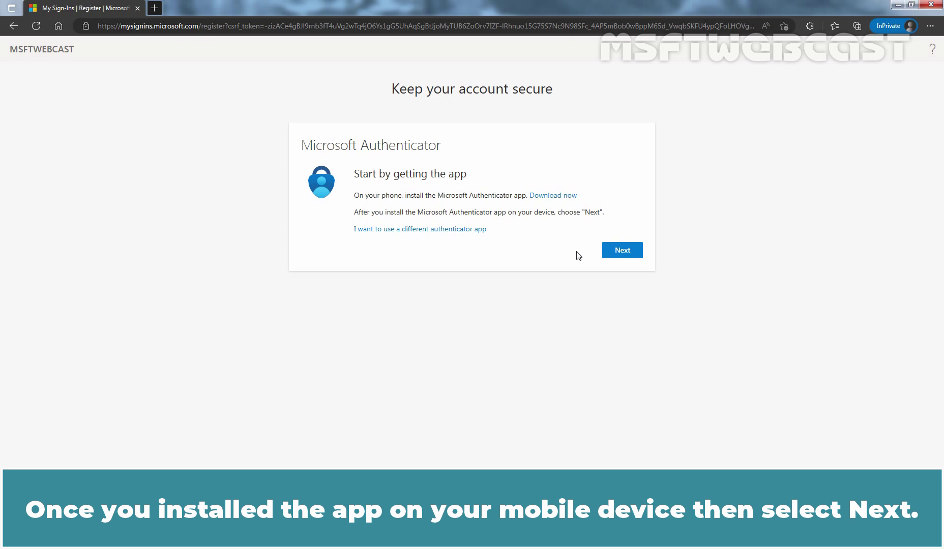
left_click(621, 258)
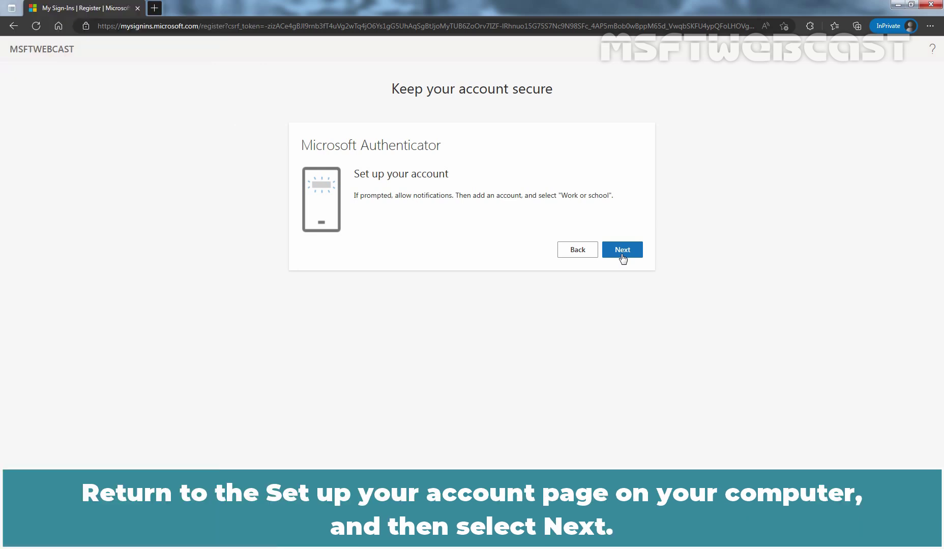
Pair Microsoft Authenticator via the QR code and approve the test notification by entering 39
left_click(622, 250)
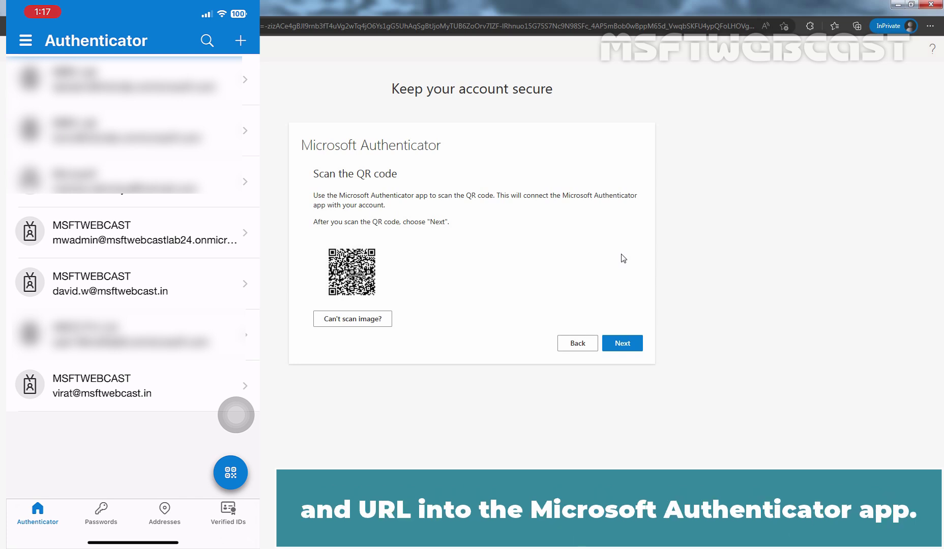
left_click(625, 347)
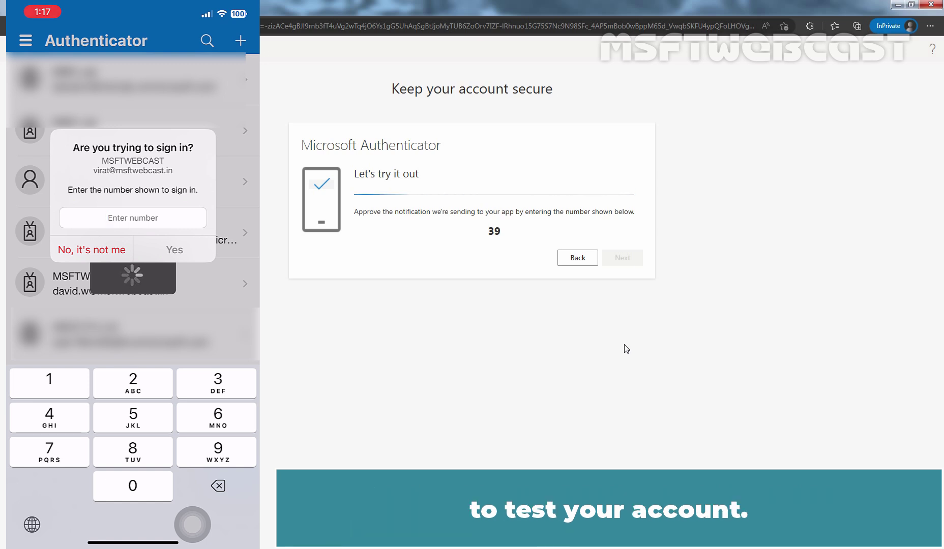
type("39")
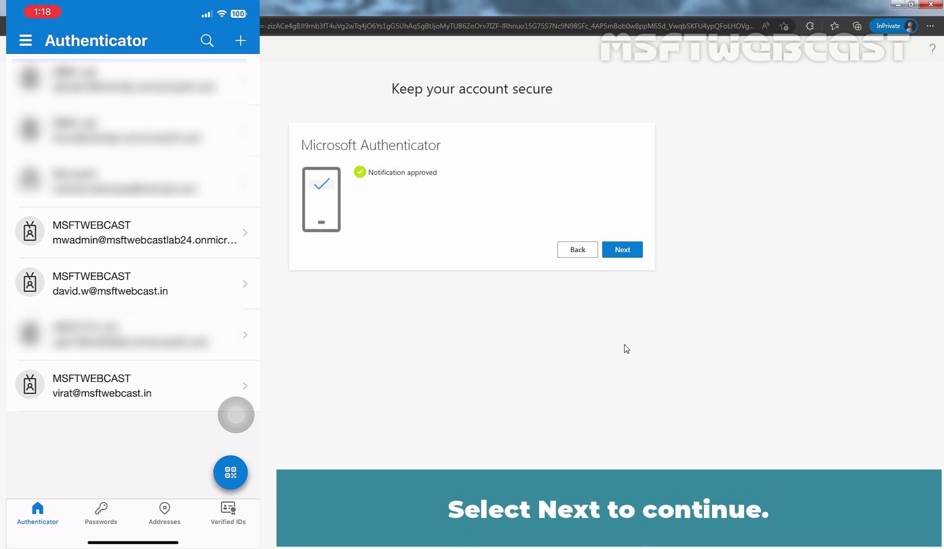
left_click(622, 249)
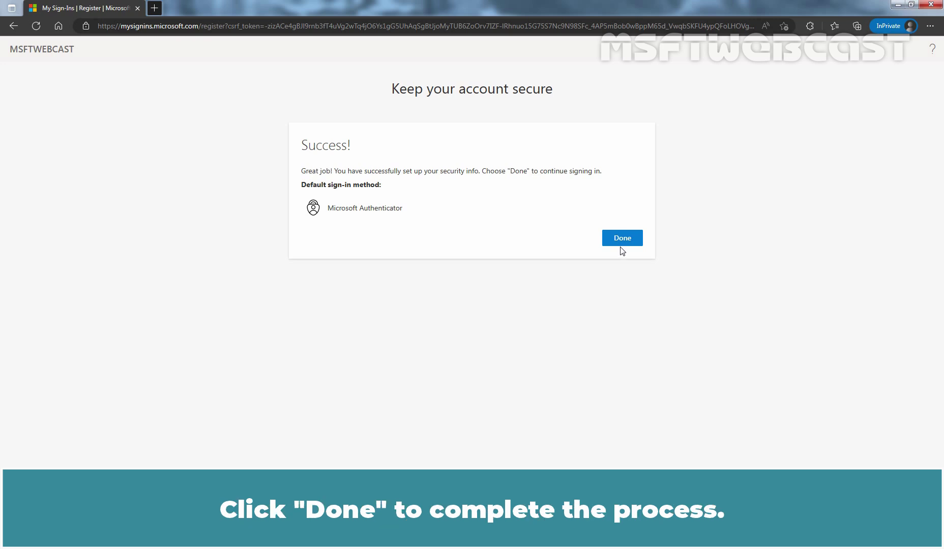
Finish the security info setup with Done and decline to stay signed in
left_click(622, 239)
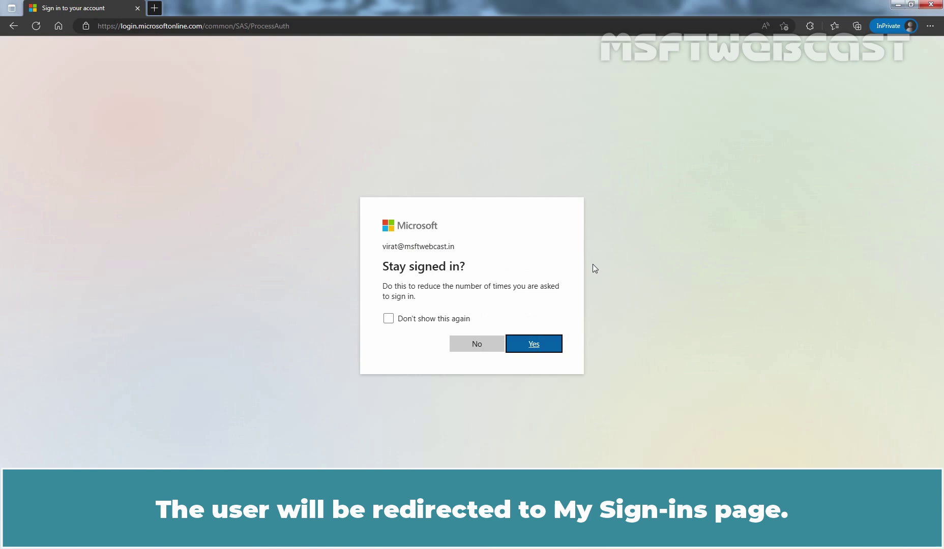
left_click(477, 343)
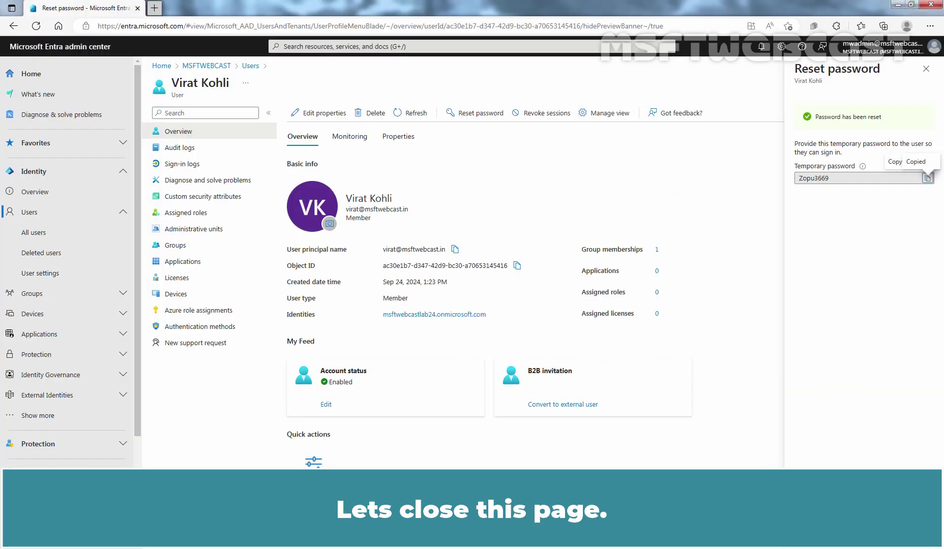
Close the reset password pane, refresh, and reopen the user's profile from the Users list
left_click(926, 69)
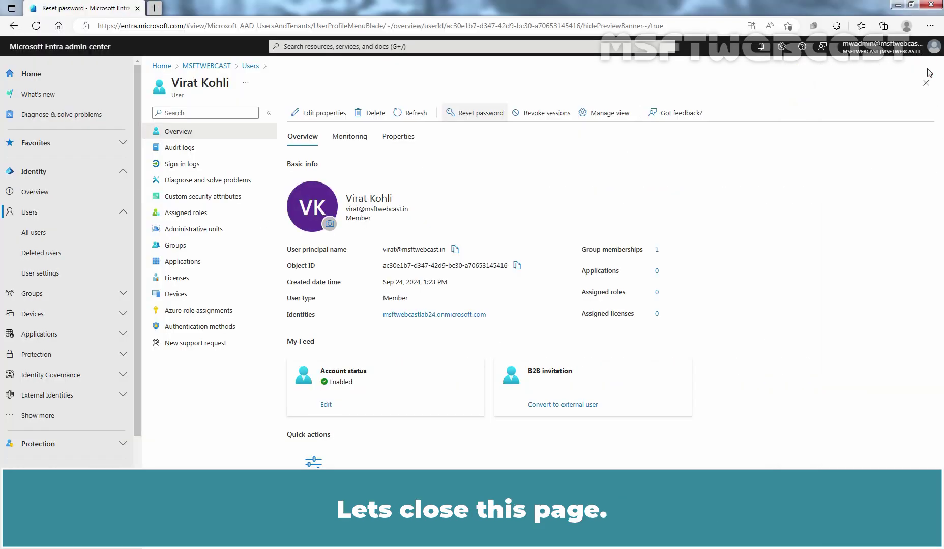
left_click(417, 115)
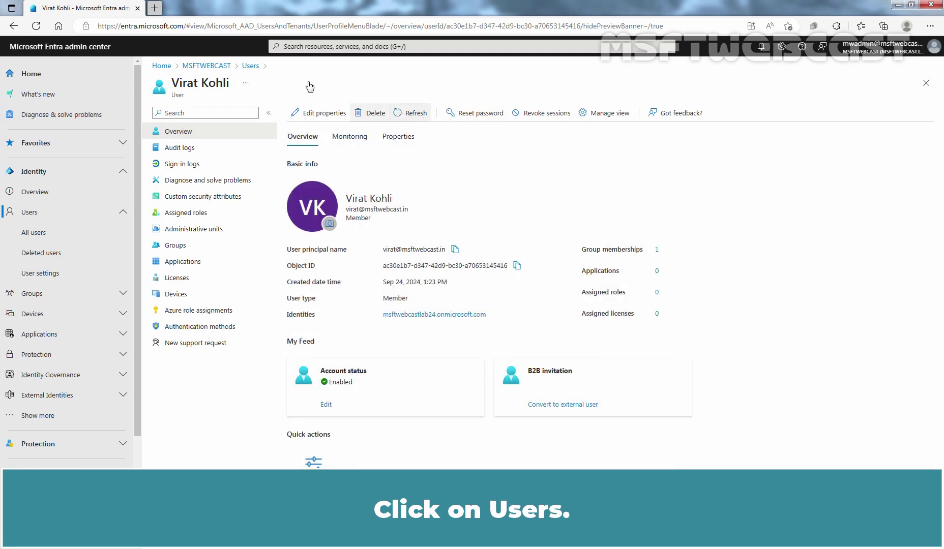
left_click(251, 66)
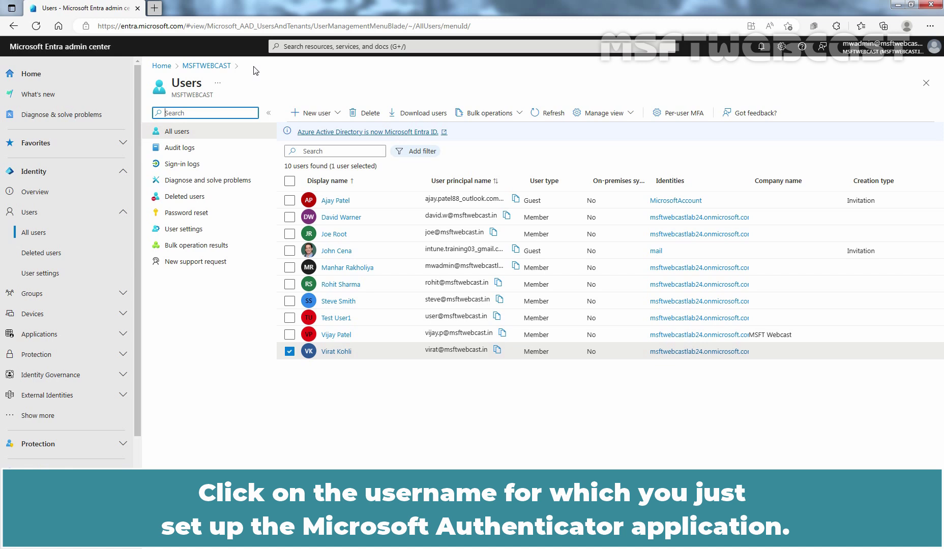
left_click(336, 351)
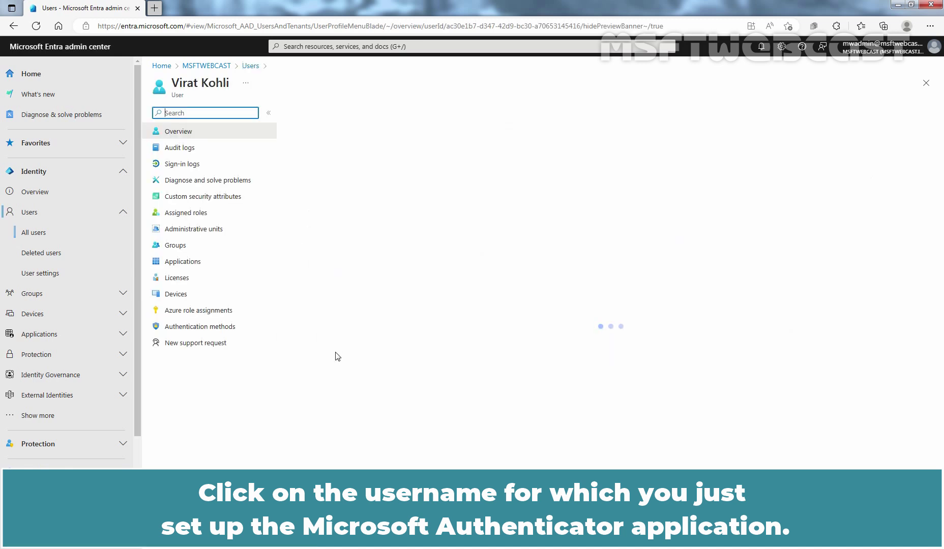
Confirm the user's authentication methods list Microsoft Authenticator (iPhone XS Max), then switch to My Account
left_click(203, 329)
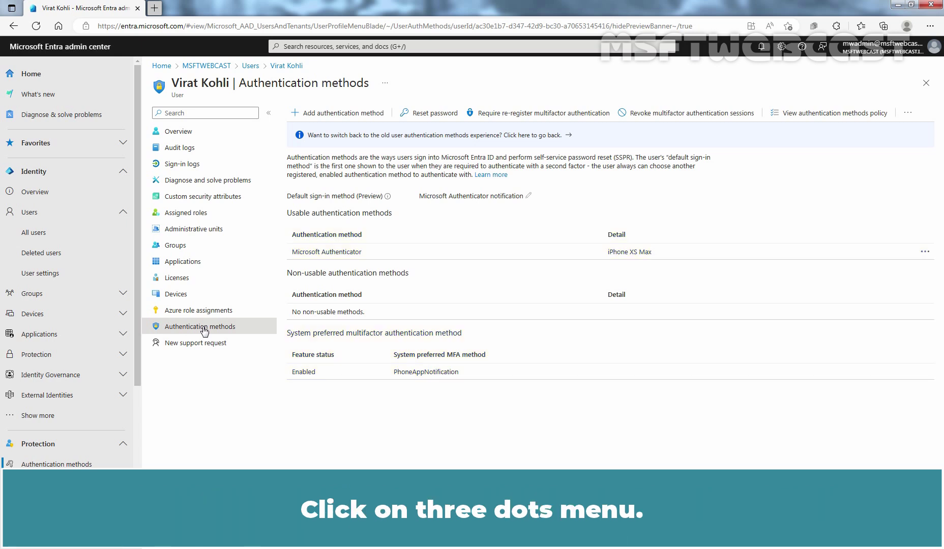
left_click(925, 253)
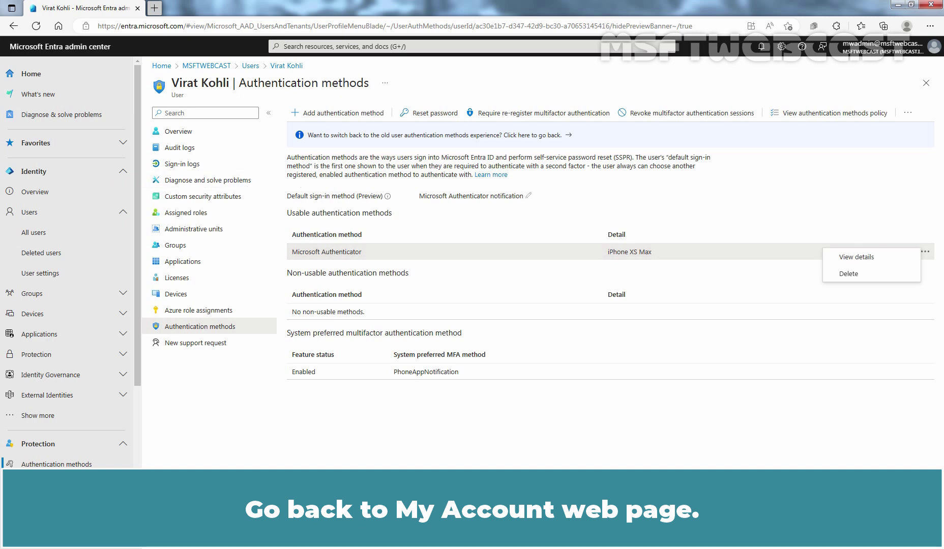
key("alt+Tab")
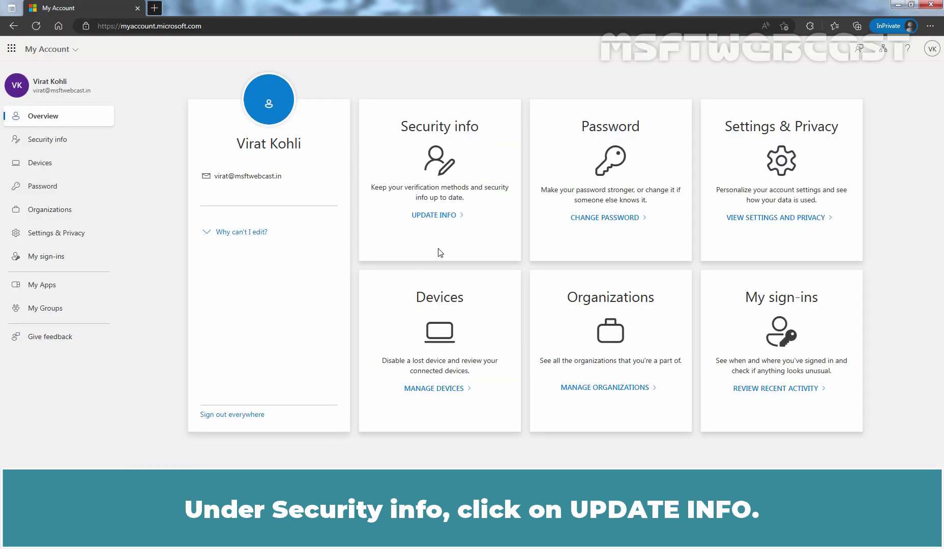
Open Security info and cancel deleting the Microsoft Authenticator method
left_click(432, 216)
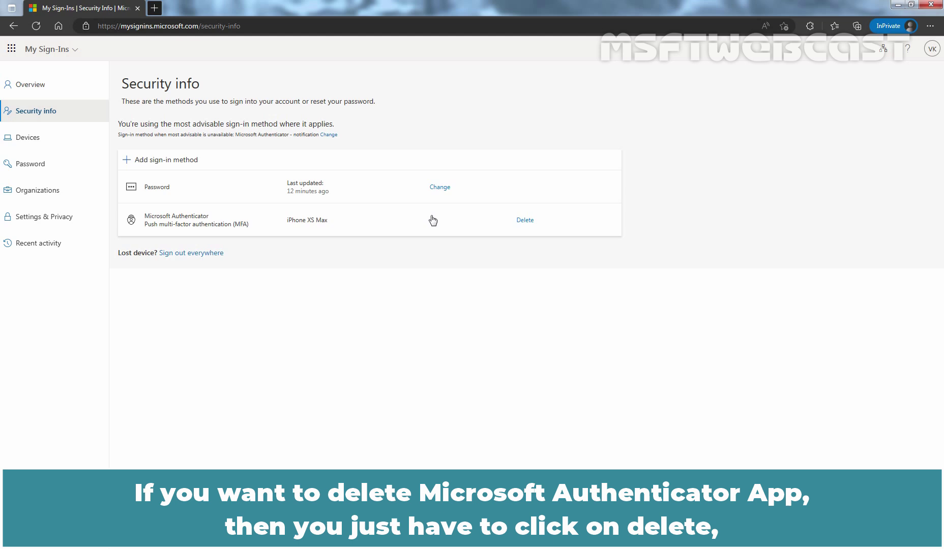
left_click(525, 220)
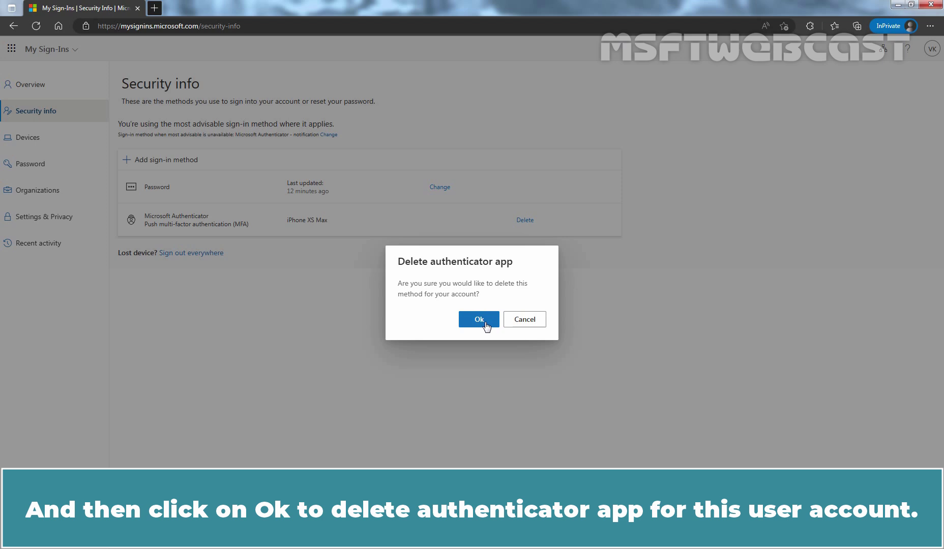
left_click(525, 320)
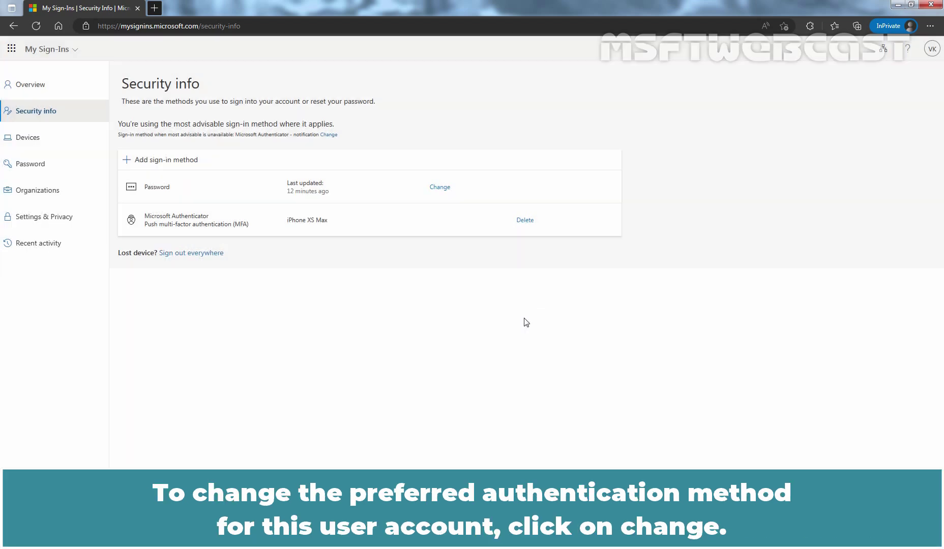
Review the default sign-in method options and close without changing the default
left_click(328, 135)
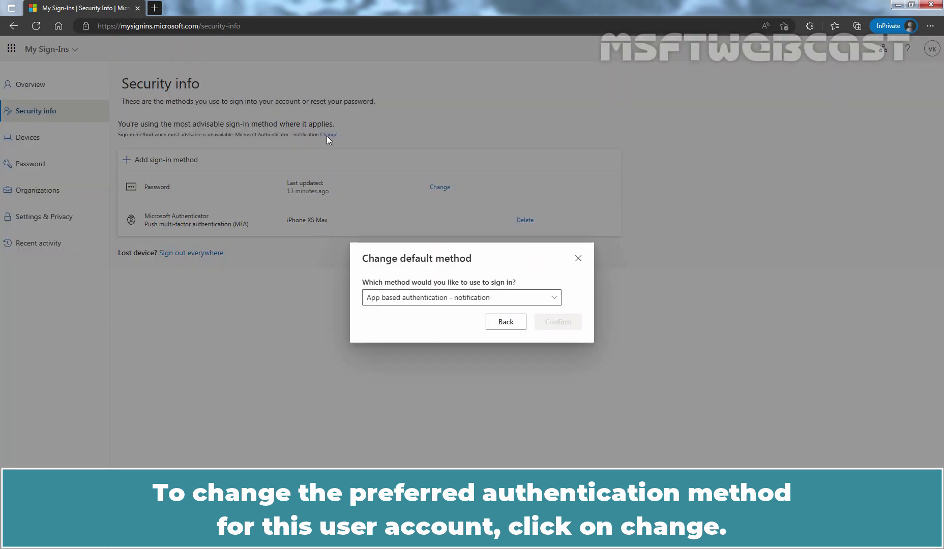
left_click(556, 300)
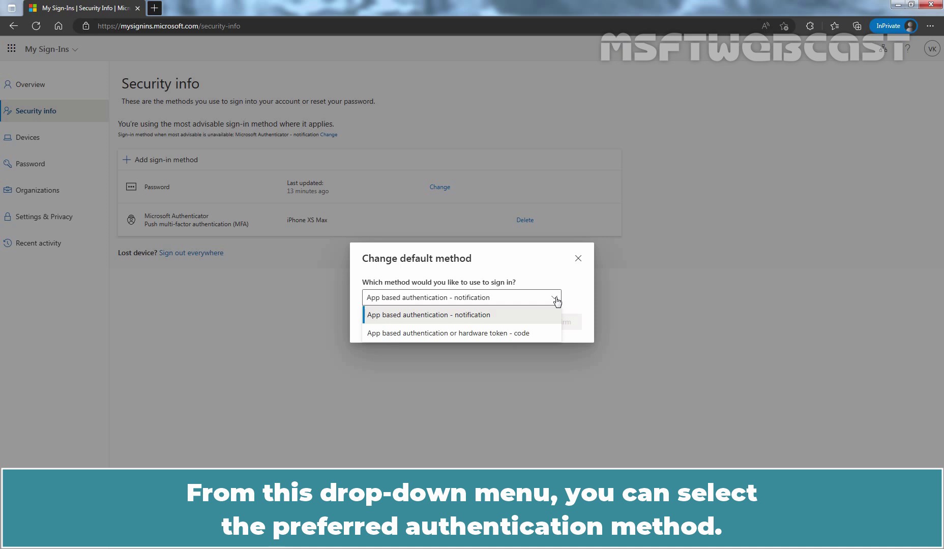
left_click(578, 259)
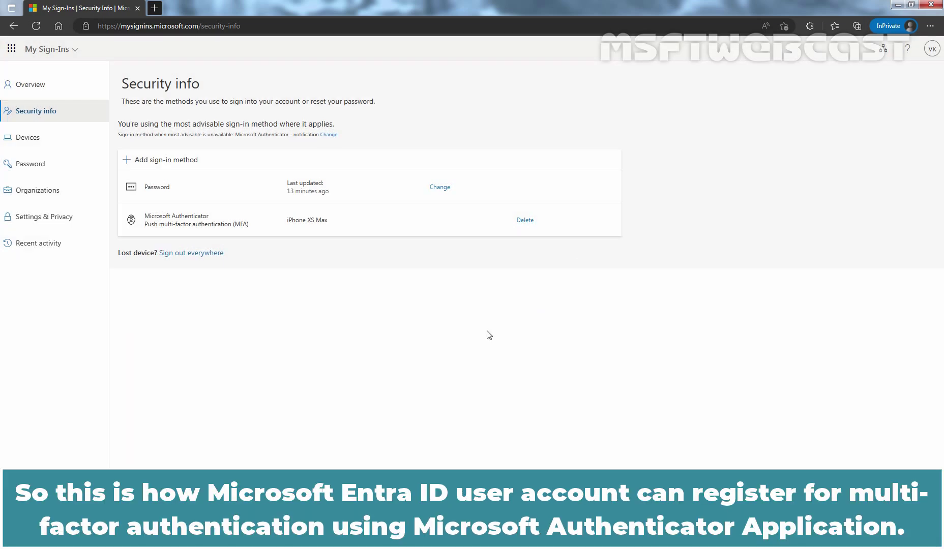